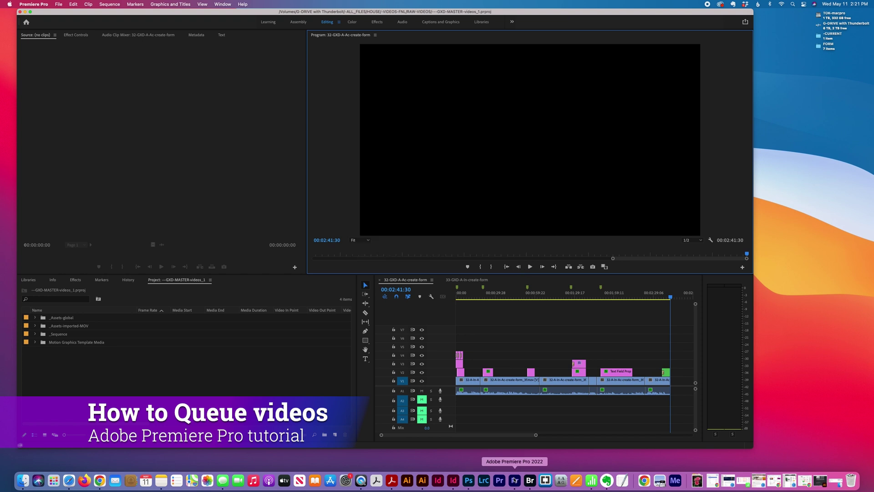
# - Focus the Timeline panel holding the 32-GXD-A-Ac-create-form sequence
pyautogui.click(514, 482)
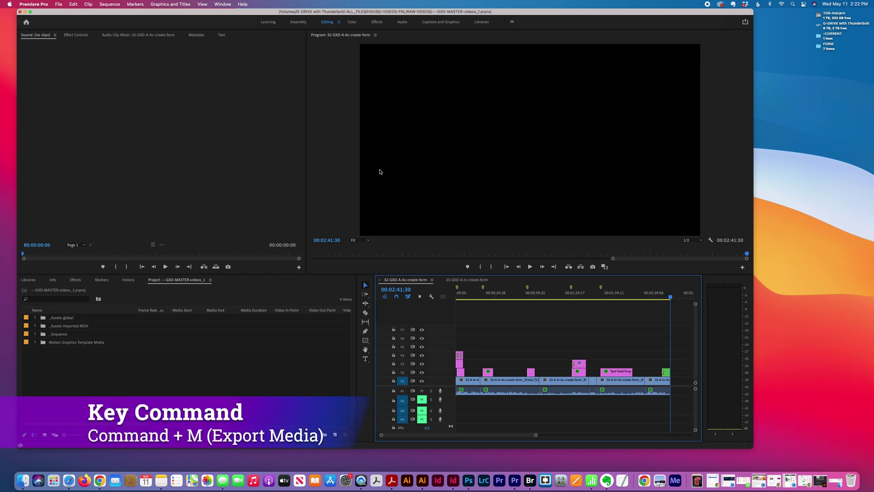
pyautogui.press('super+m')
pyautogui.click(33, 5)
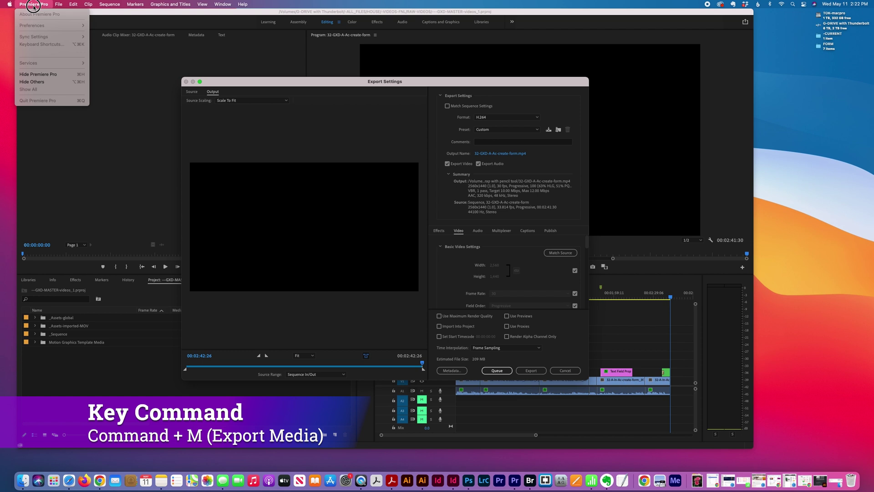
pyautogui.press('Escape')
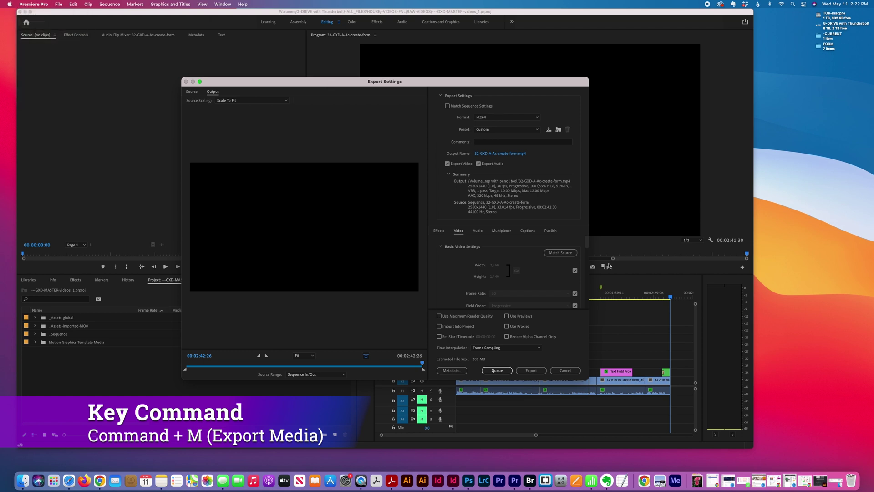
pyautogui.click(565, 370)
pyautogui.click(59, 4)
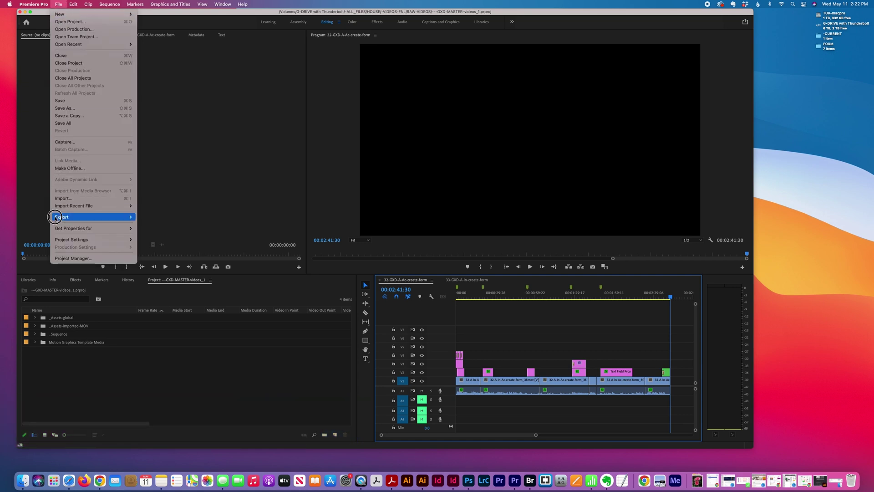
pyautogui.moveTo(91, 218)
pyautogui.click(158, 217)
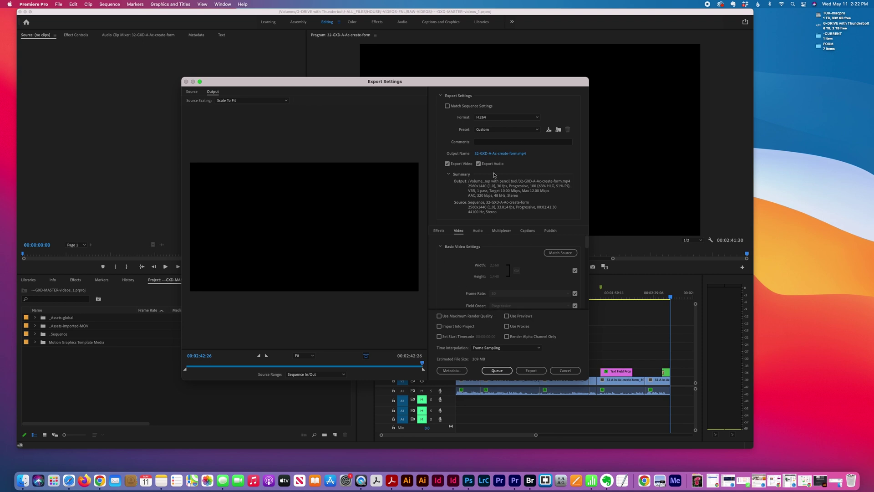
# - Keep the format at H.264 and apply the saved YouTube export-genedesigner preset (2560x1440, 10 Mbps)
pyautogui.click(489, 118)
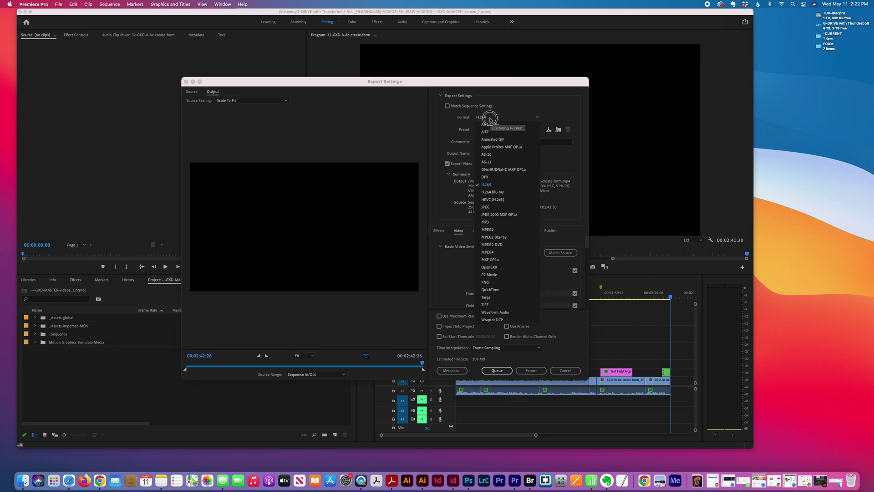
pyautogui.press('Escape')
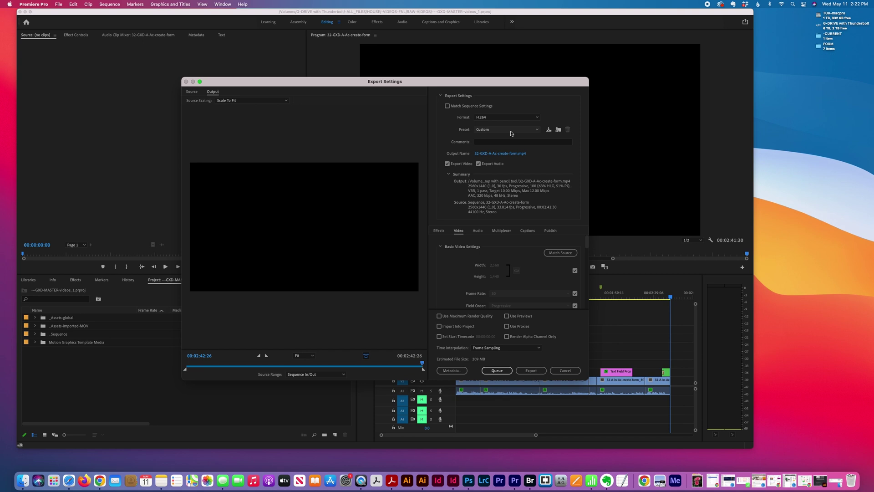
pyautogui.click(510, 132)
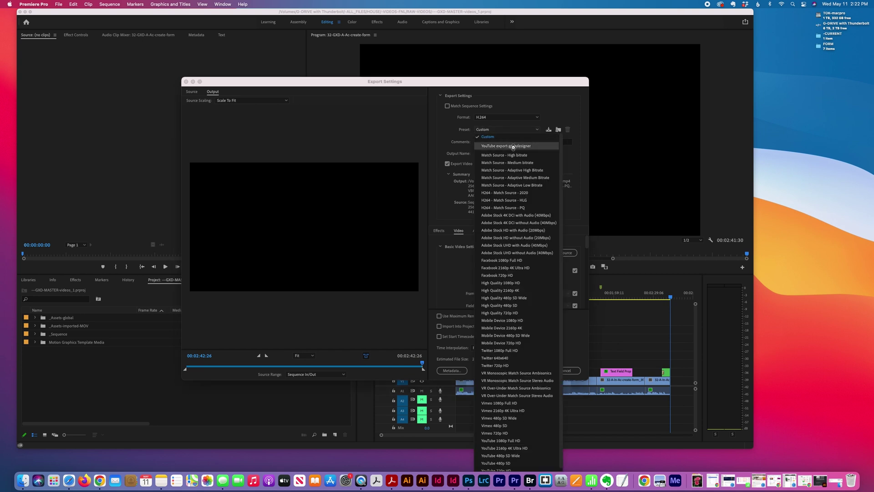
pyautogui.click(513, 147)
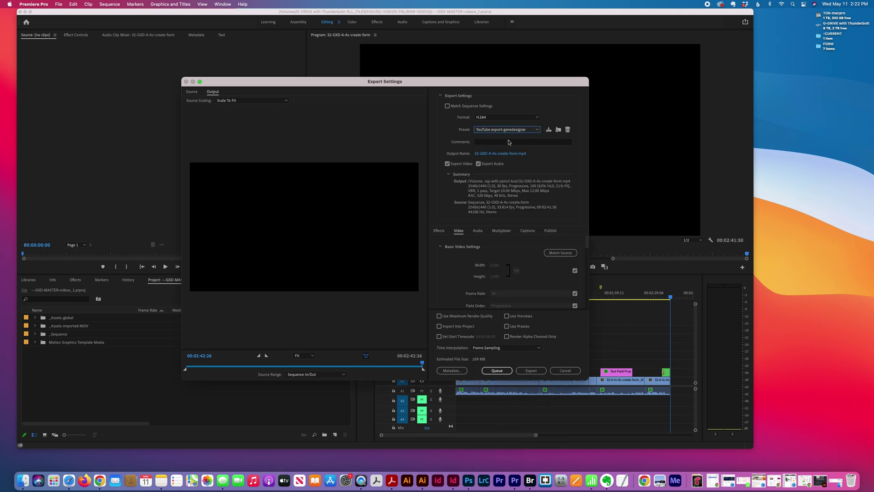
pyautogui.click(501, 118)
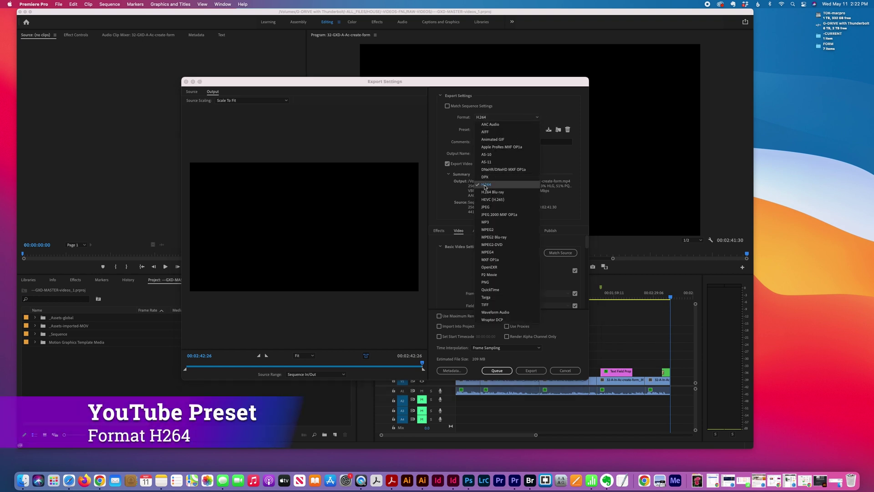
pyautogui.click(534, 112)
pyautogui.click(535, 129)
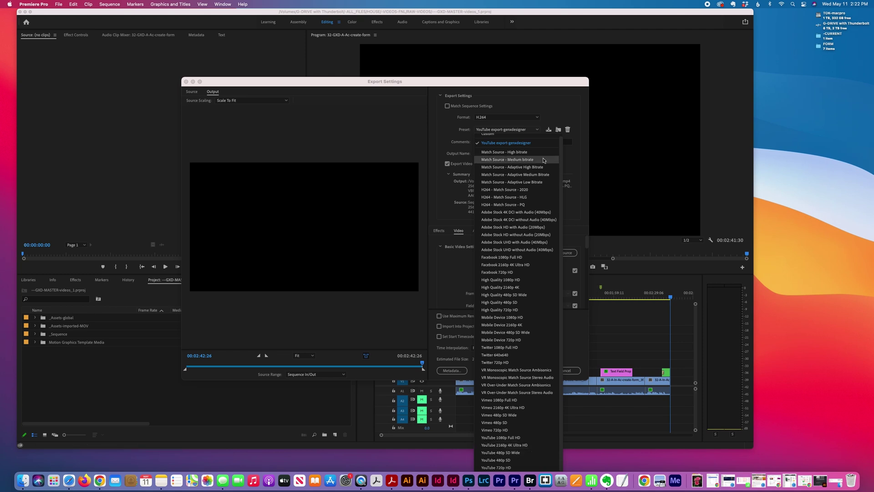
pyautogui.click(572, 157)
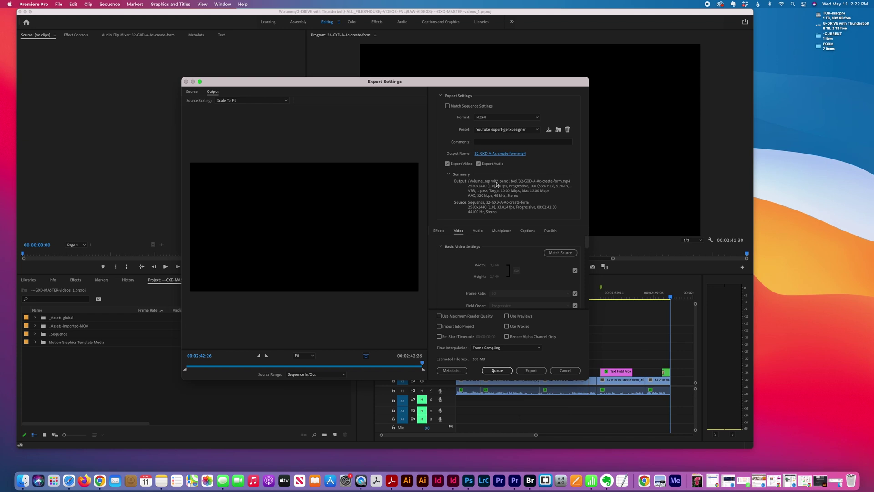
# - Open the output location dialog and cancel it, keeping 32-GXD-A-Ac-create-form.mp4 unchanged
pyautogui.click(488, 155)
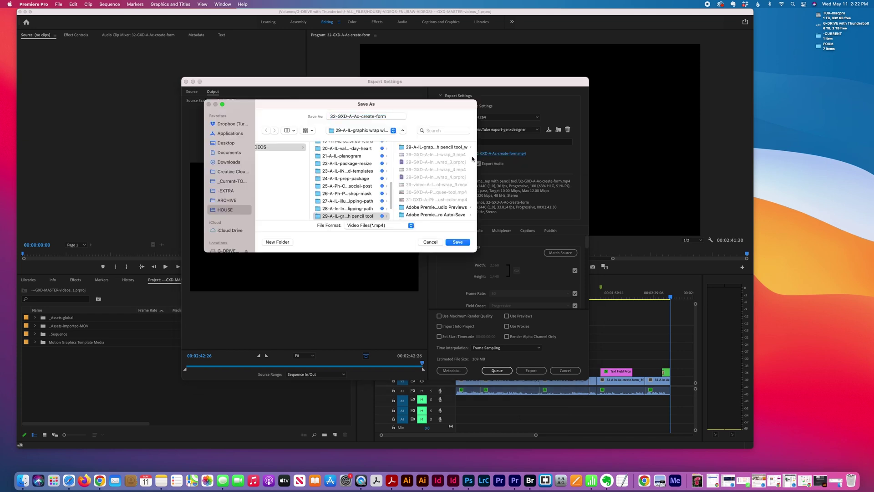
pyautogui.click(430, 245)
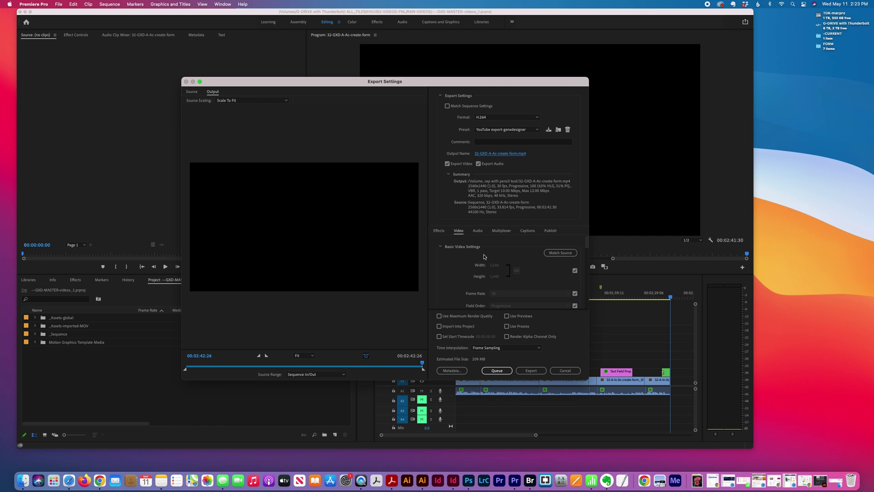
# - Step through the Audio, Multiplexer and Captions settings to the Publish tab
pyautogui.click(478, 231)
pyautogui.click(499, 231)
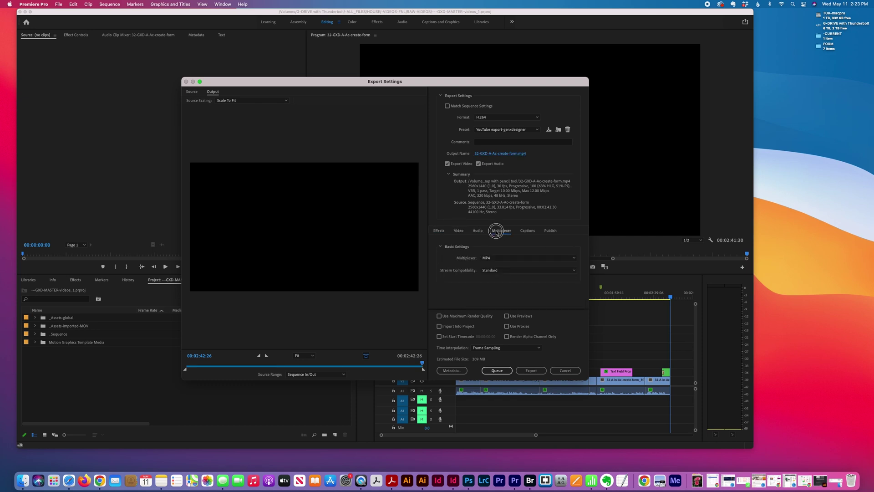
pyautogui.click(529, 231)
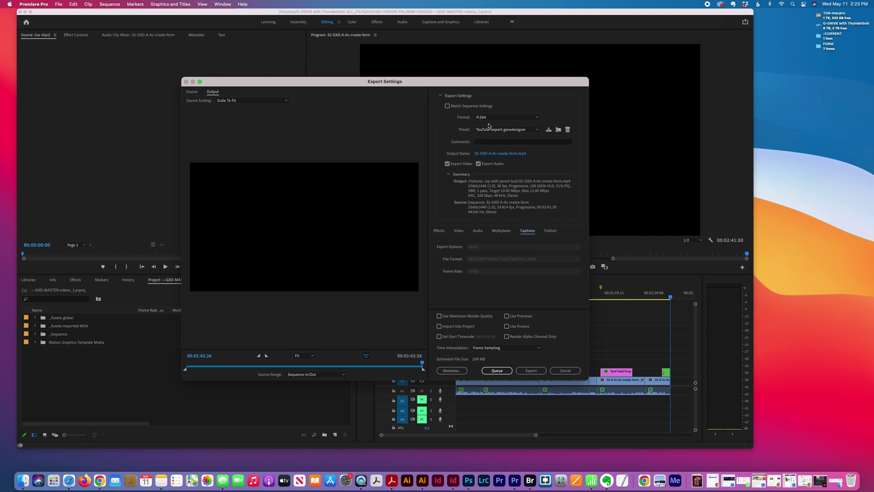
pyautogui.click(549, 231)
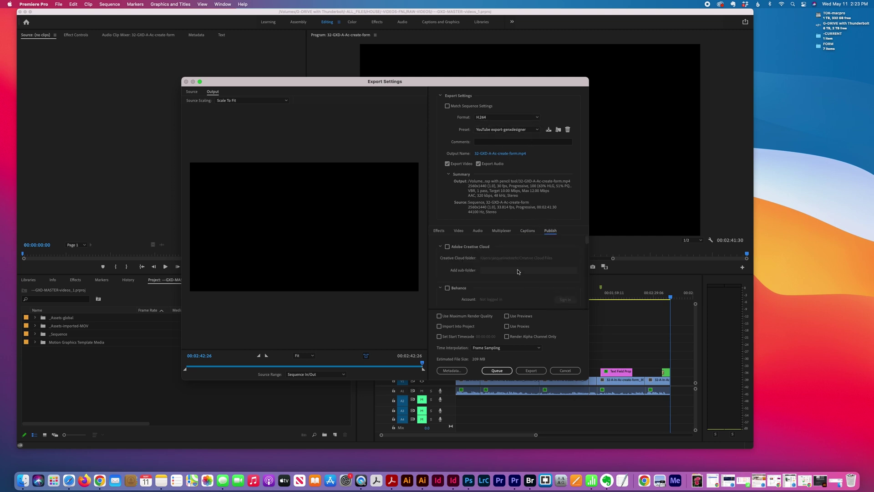
# - Collapse the Creative Cloud, Behance, Facebook, FTP and Vimeo sections to reveal YouTube
pyautogui.click(441, 247)
pyautogui.click(440, 260)
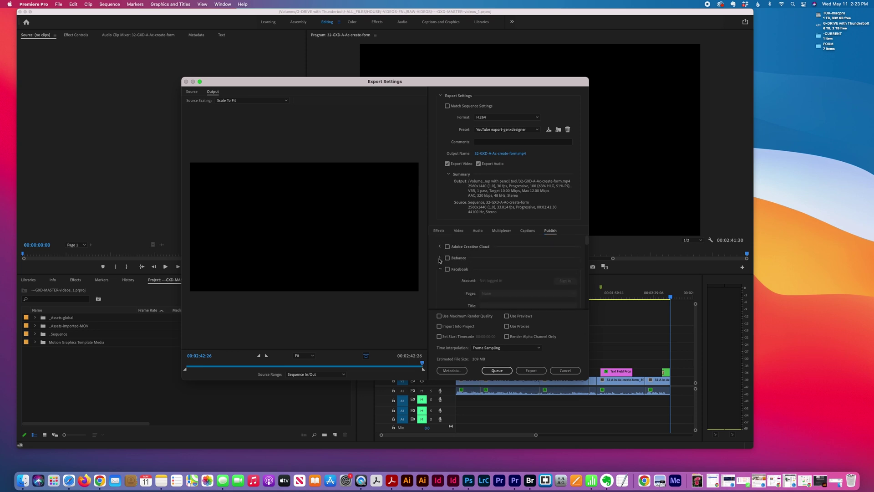
pyautogui.click(440, 281)
pyautogui.click(440, 292)
pyautogui.scroll(-3, 441, 295)
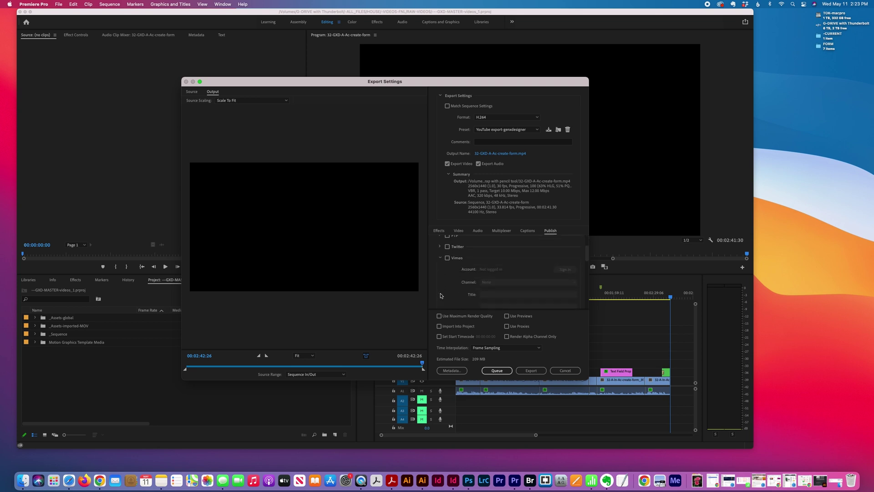
pyautogui.scroll(1, 441, 292)
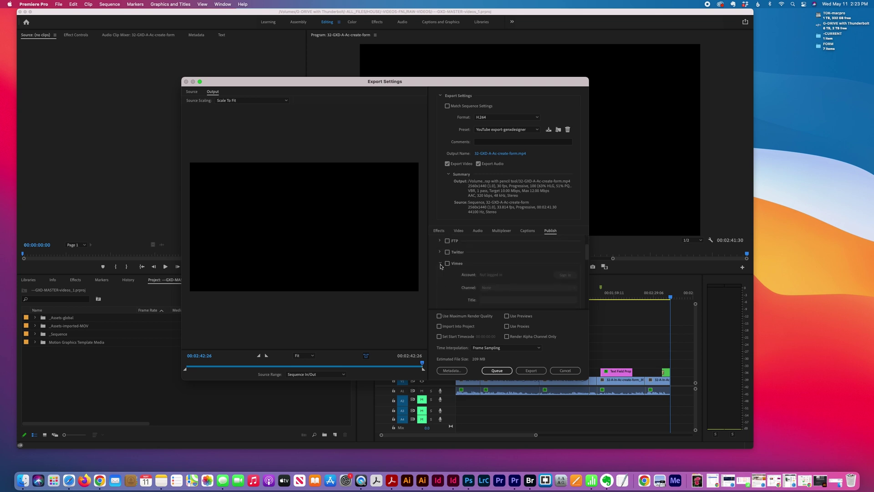
pyautogui.click(441, 266)
pyautogui.scroll(-2, 495, 274)
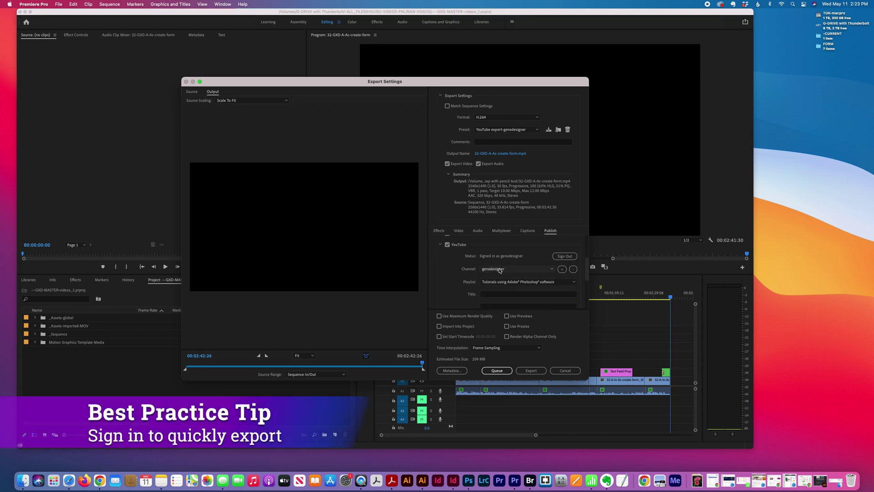
# - Review the YouTube publish options down to the thumbnail file choices
pyautogui.scroll(-2, 534, 279)
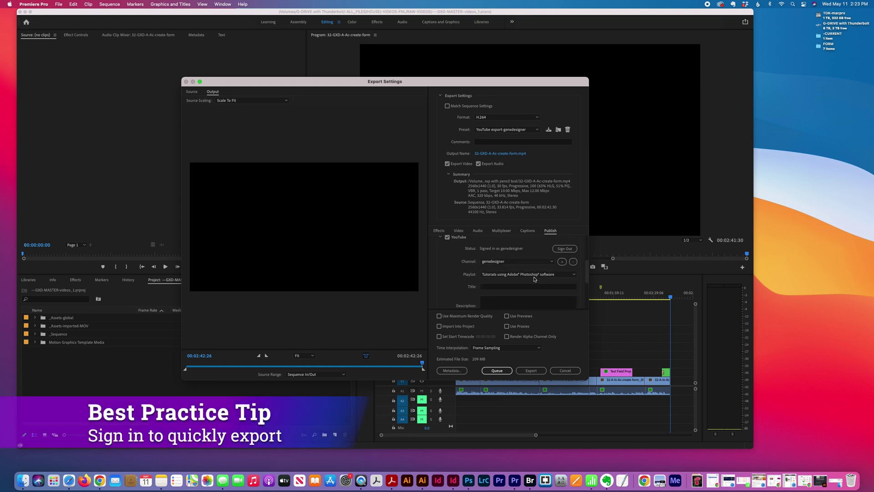
pyautogui.scroll(-1, 525, 278)
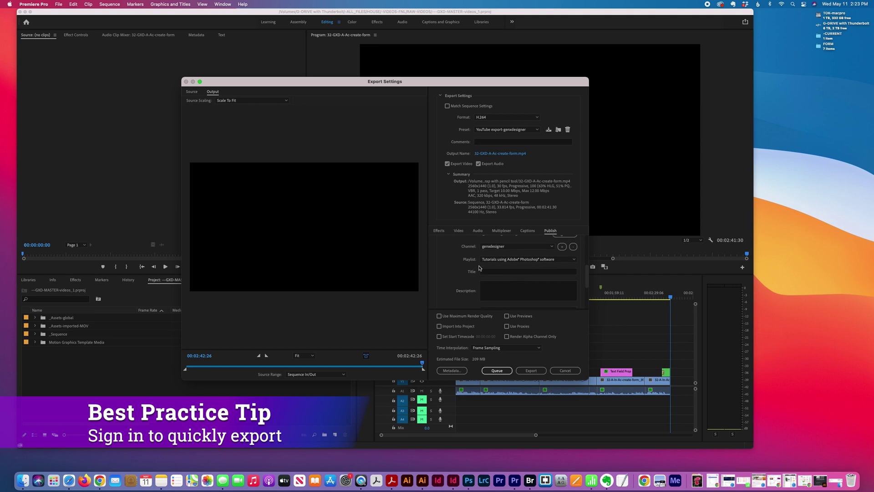
pyautogui.scroll(-3, 485, 275)
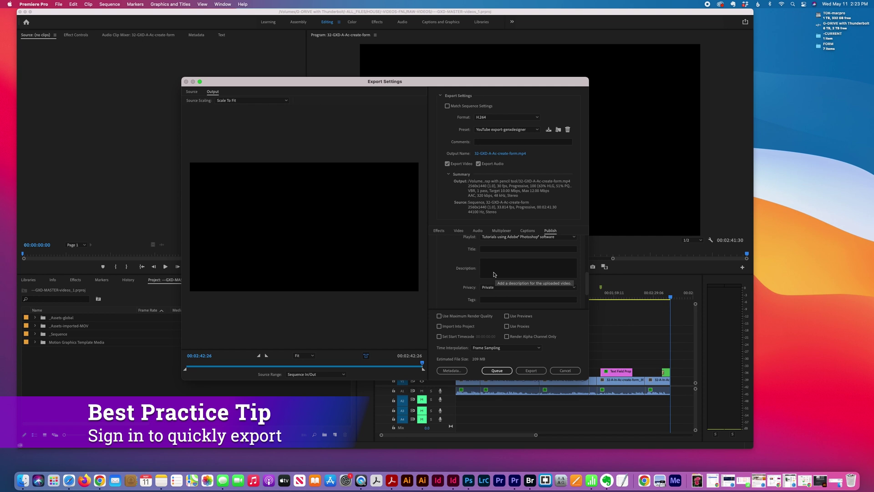
pyautogui.scroll(-5, 494, 275)
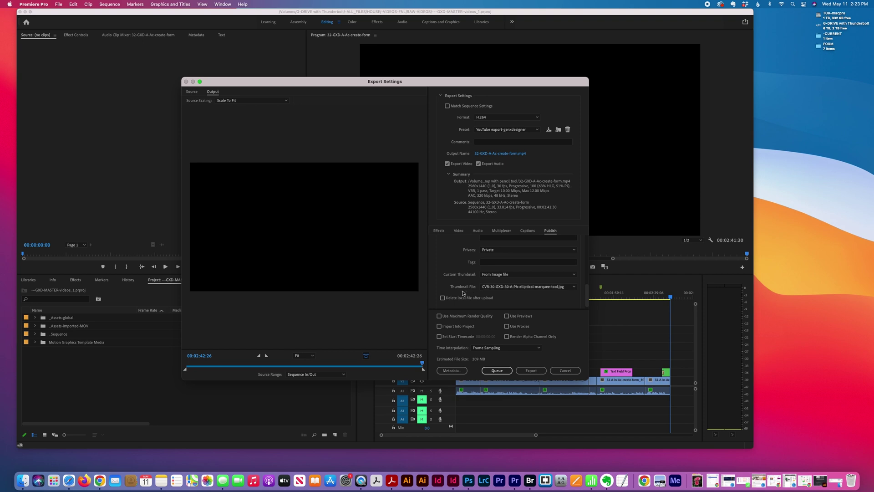
pyautogui.click(523, 289)
pyautogui.click(522, 264)
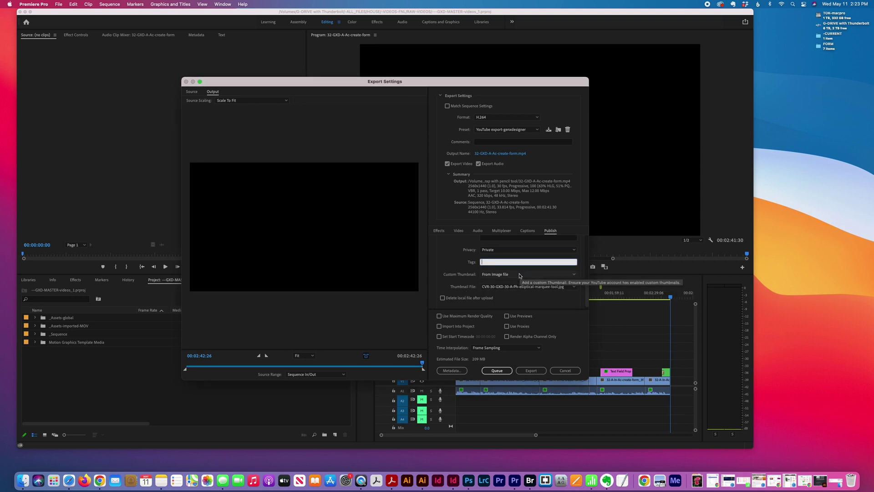
# - In Pages, open the VIDEO-writeups document and select the interactive PDF form tutorial heading
pyautogui.press('super+Tab')
pyautogui.click(44, 4)
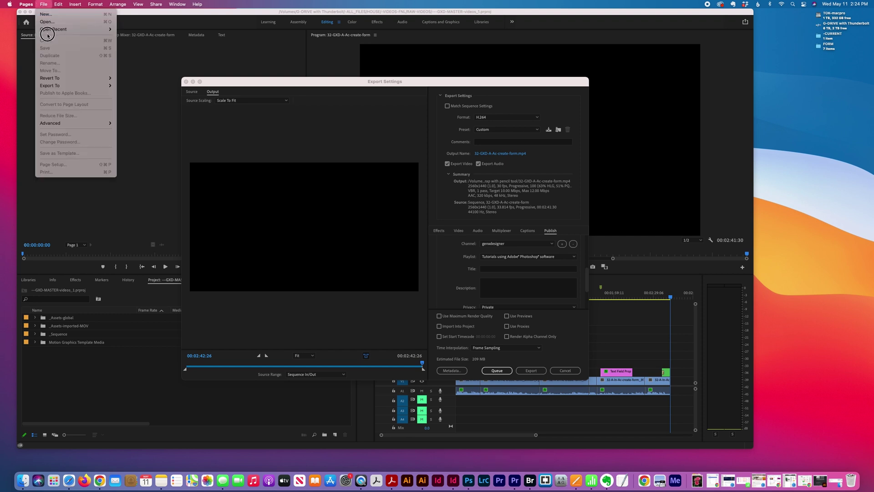
pyautogui.click(612, 196)
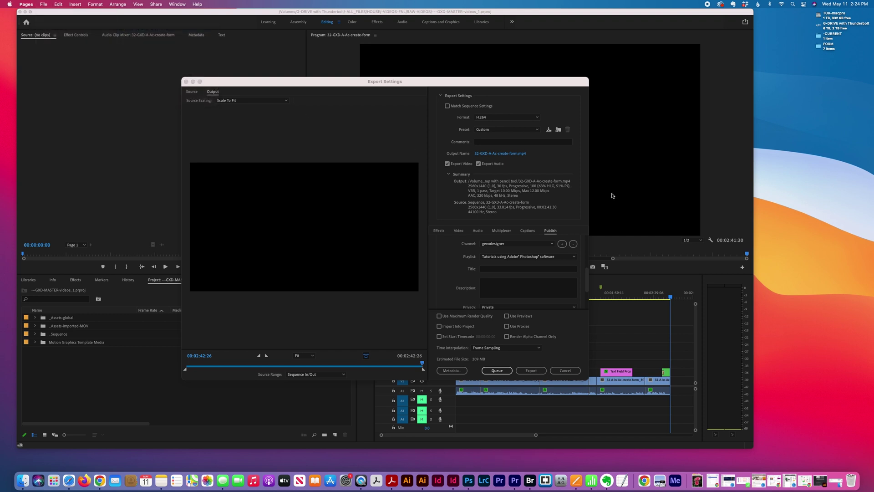
pyautogui.moveTo(705, 183); pyautogui.dragTo(536, 184)
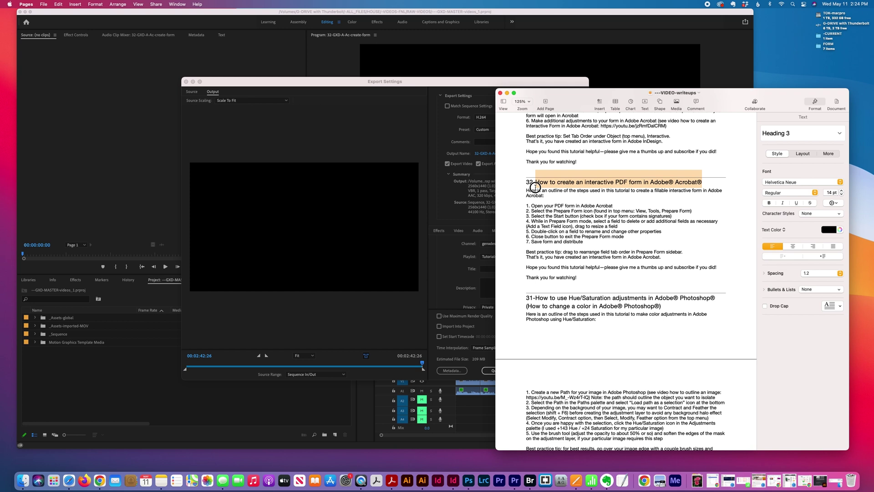
# - Back in the YouTube publish settings, enter the interactive PDF form heading as the title
pyautogui.click(377, 242)
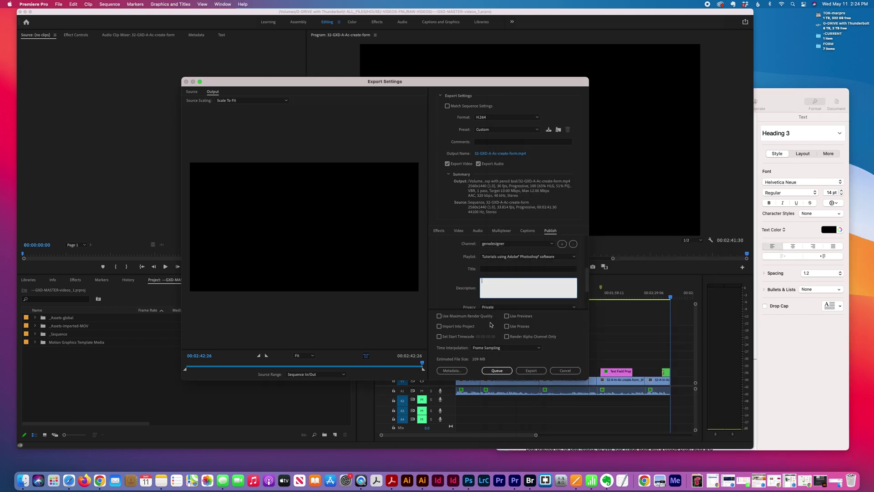
pyautogui.scroll(1, 491, 278)
pyautogui.scroll(-3, 496, 278)
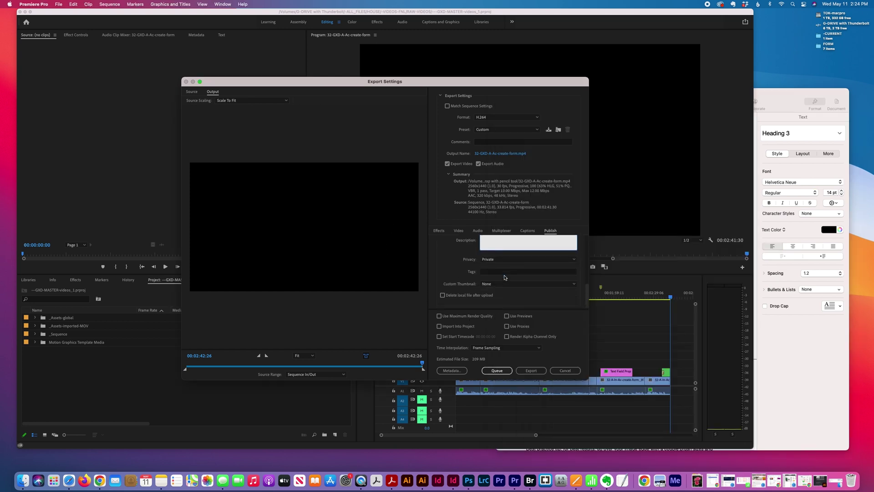
pyautogui.scroll(3, 503, 277)
pyautogui.scroll(4, 504, 277)
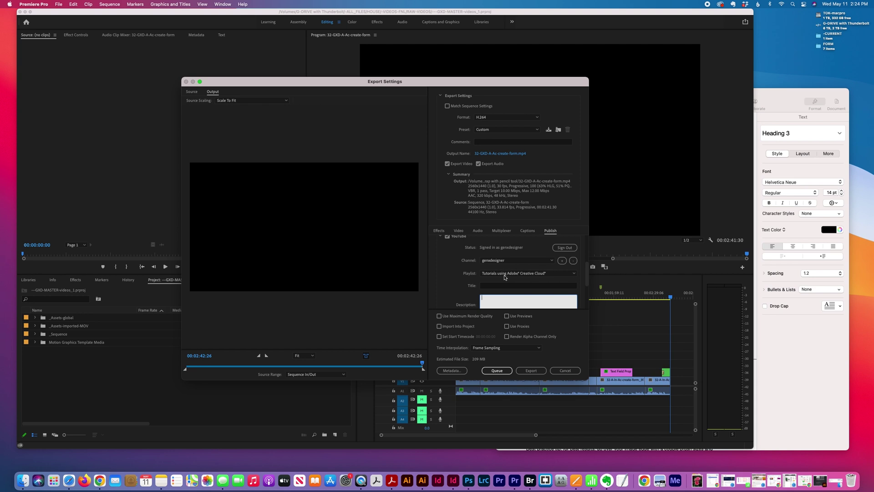
pyautogui.scroll(1, 549, 277)
pyautogui.scroll(-2, 549, 278)
pyautogui.scroll(-4, 548, 297)
pyautogui.scroll(4, 548, 298)
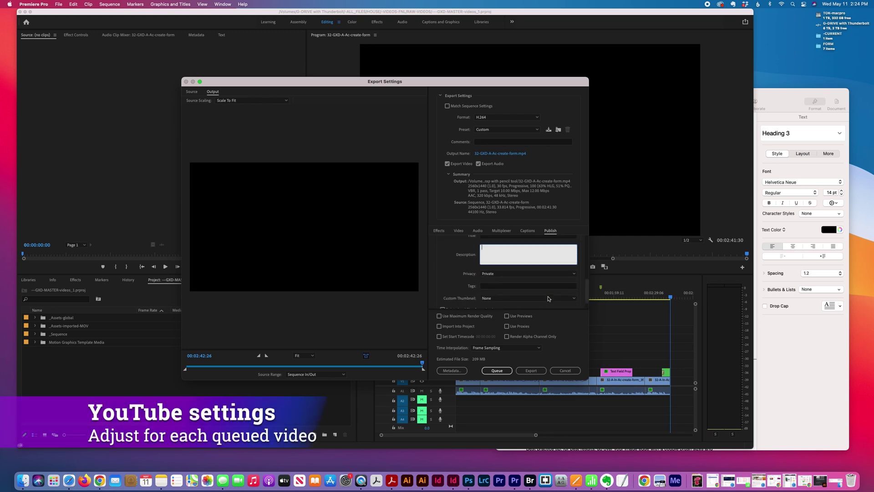
pyautogui.scroll(-1, 549, 298)
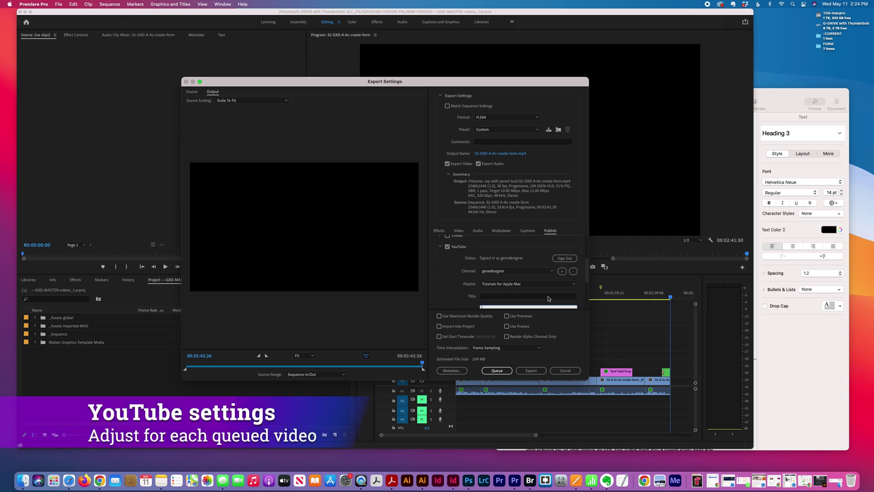
pyautogui.scroll(-3, 548, 298)
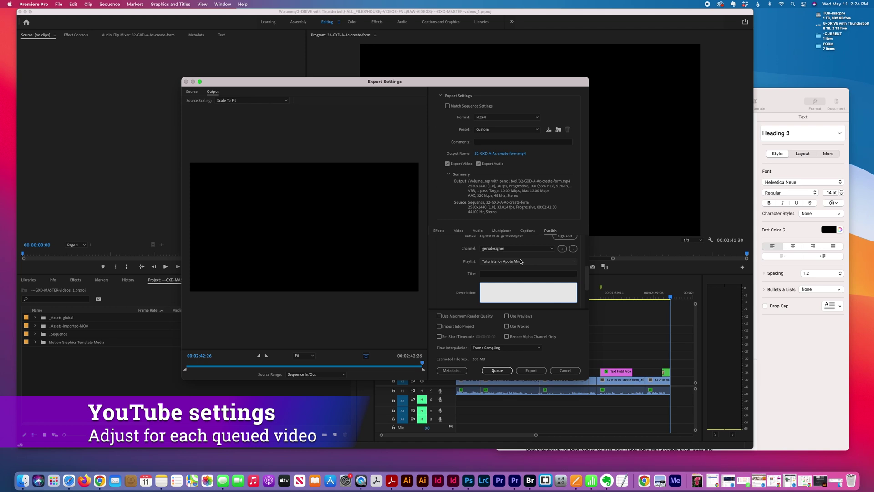
pyautogui.click(503, 274)
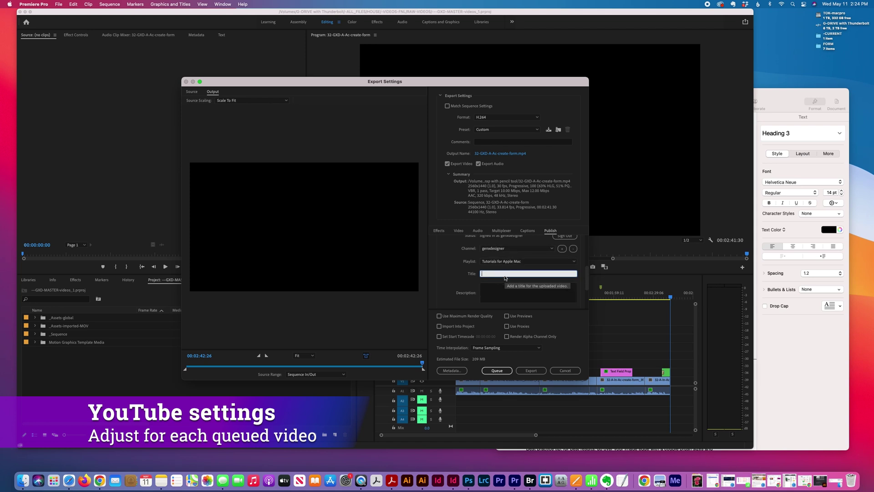
# - Choose the Tutorials using Adobe Acrobat software playlist for the upload
pyautogui.click(533, 262)
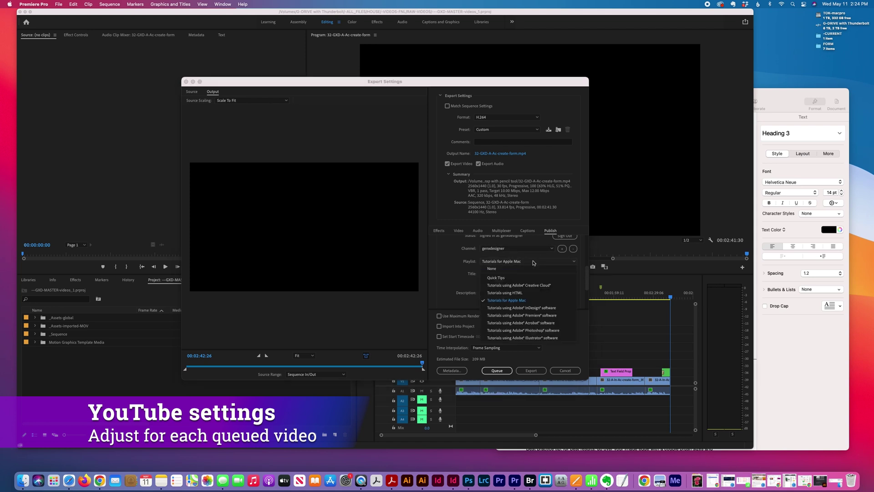
pyautogui.click(521, 322)
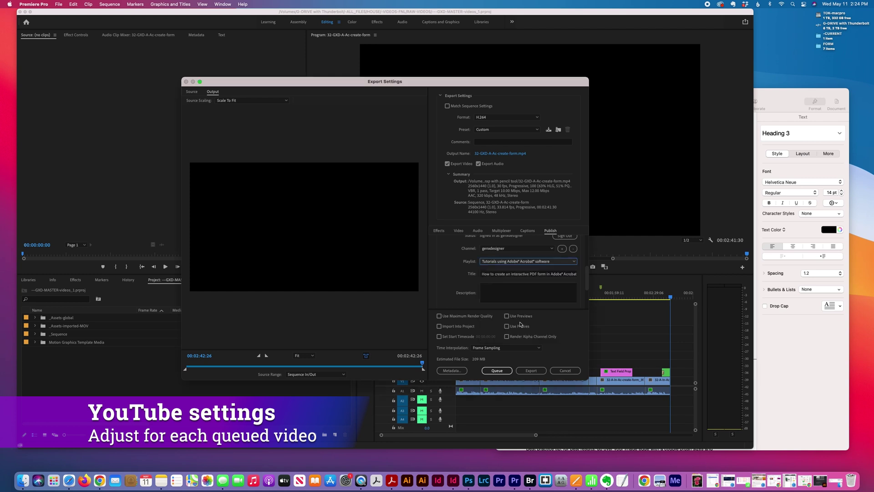
pyautogui.click(533, 299)
pyautogui.scroll(-3, 533, 302)
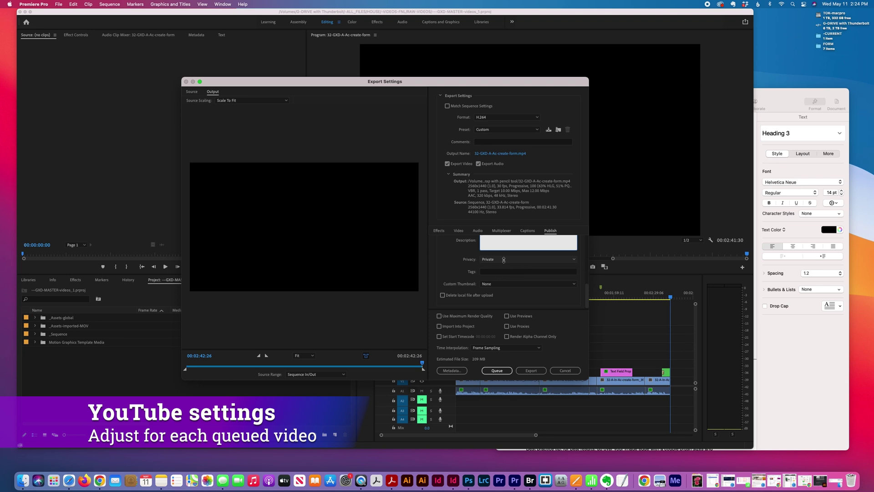
# - Set Custom Thumbnail to From Image file, keeping the elliptical-marquee-tool cover jpg
pyautogui.click(501, 283)
pyautogui.click(500, 291)
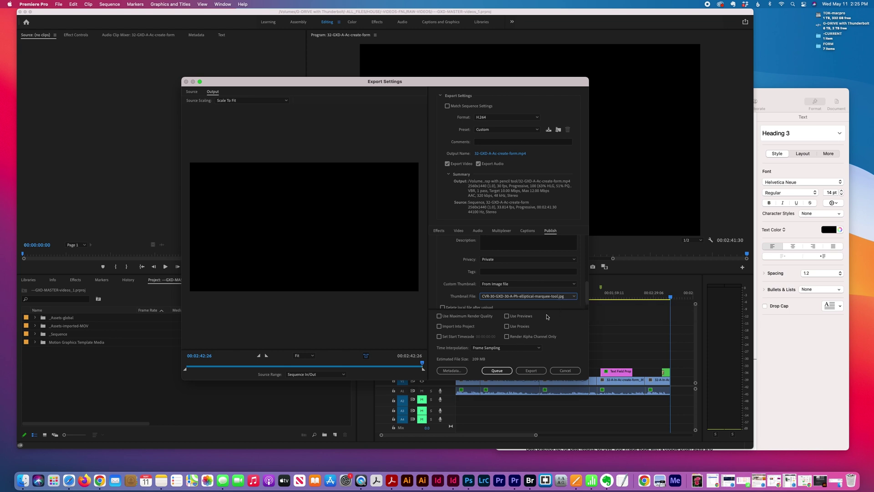
pyautogui.scroll(-1, 577, 297)
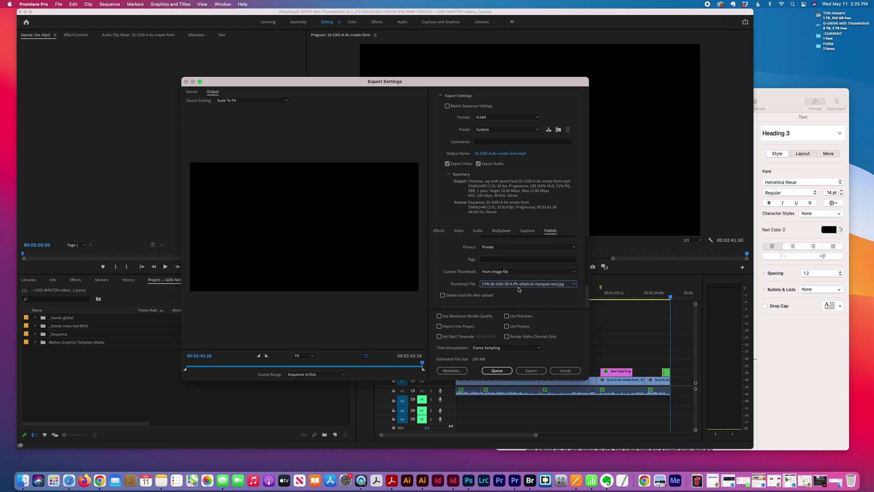
pyautogui.click(569, 286)
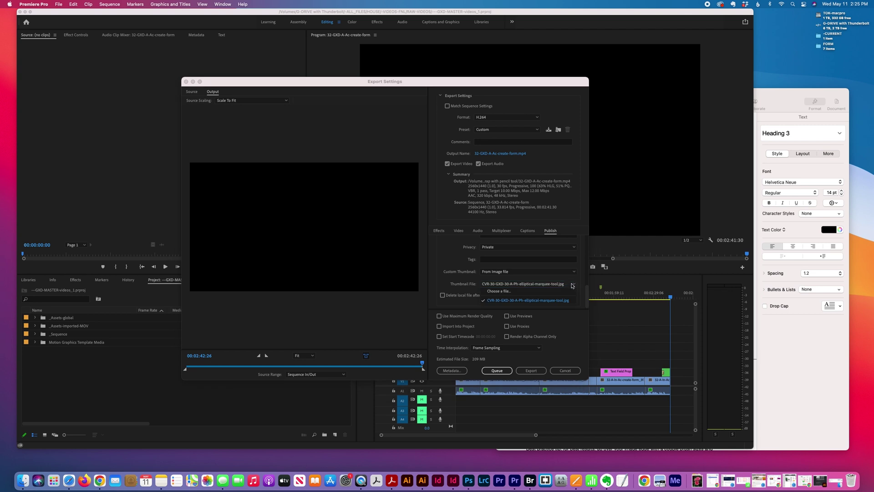
pyautogui.click(540, 309)
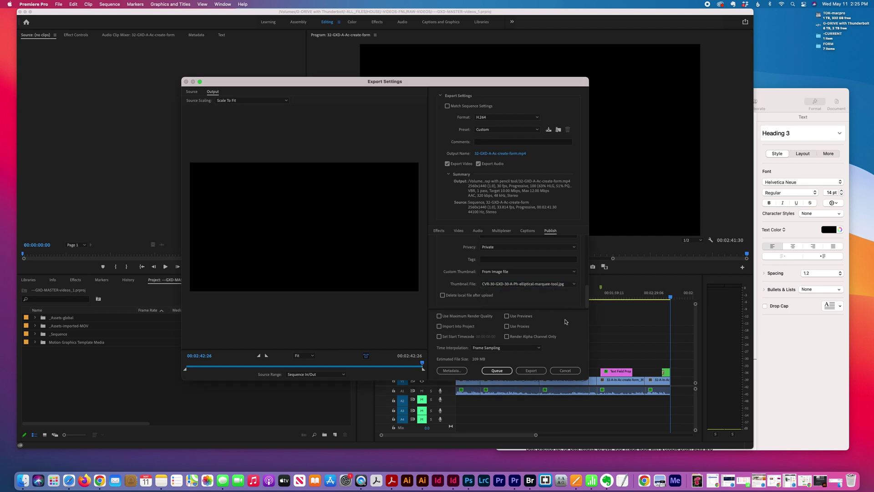
pyautogui.click(495, 371)
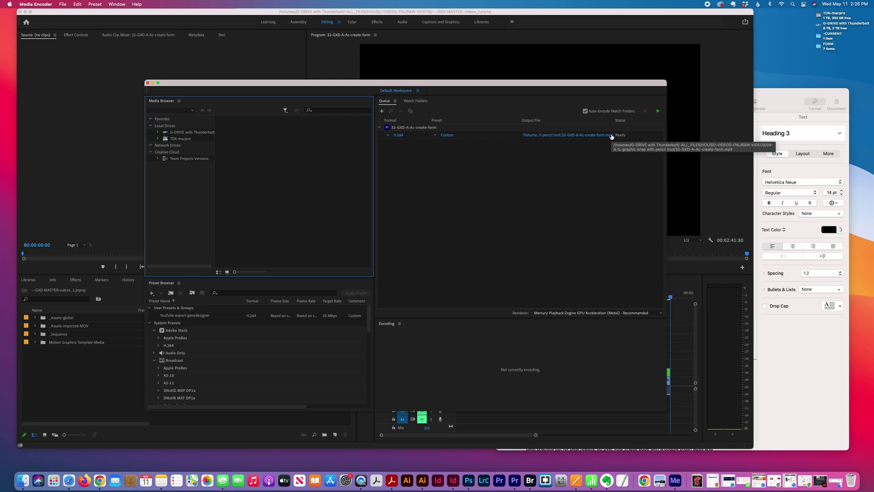
pyautogui.click(595, 135)
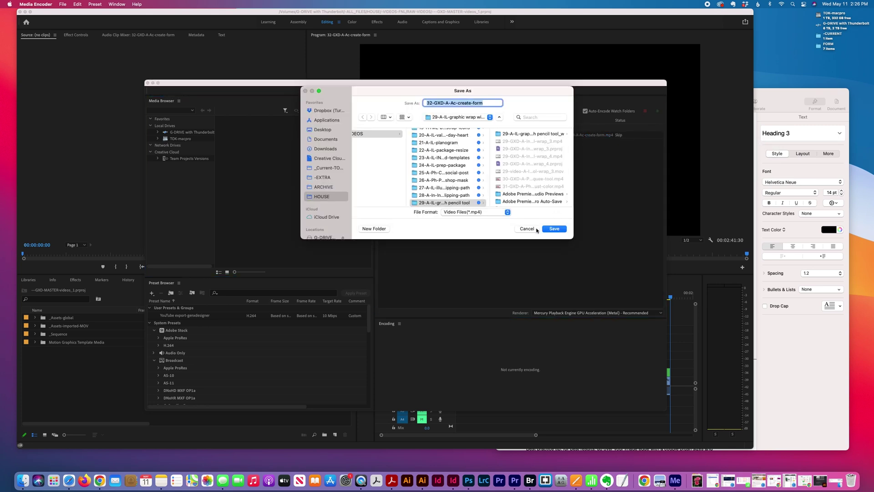
pyautogui.click(524, 227)
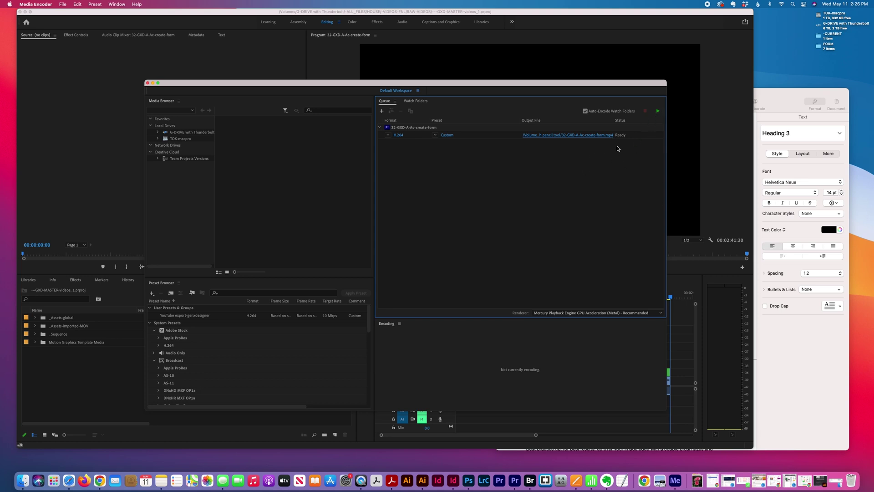
pyautogui.moveTo(539, 83); pyautogui.dragTo(445, 131)
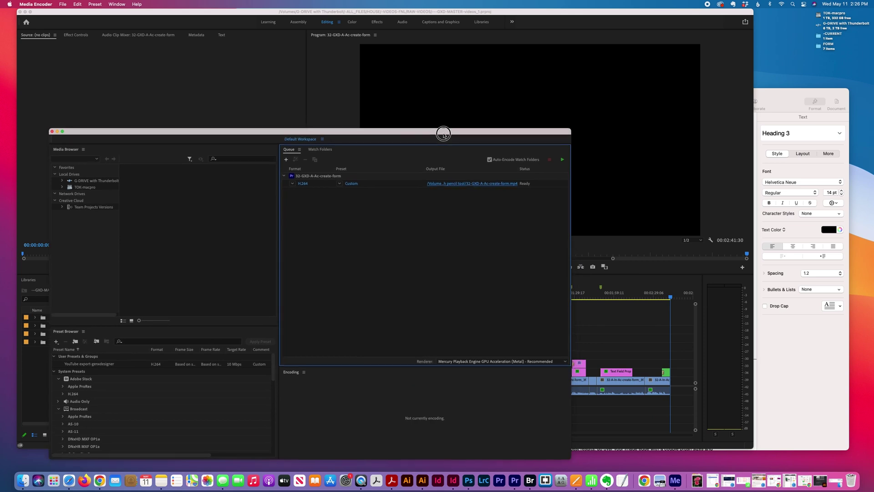
# - Switch to the 33-GXD-A-In-create-form sequence and open its export settings with Cmd+M
pyautogui.click(621, 111)
pyautogui.click(466, 280)
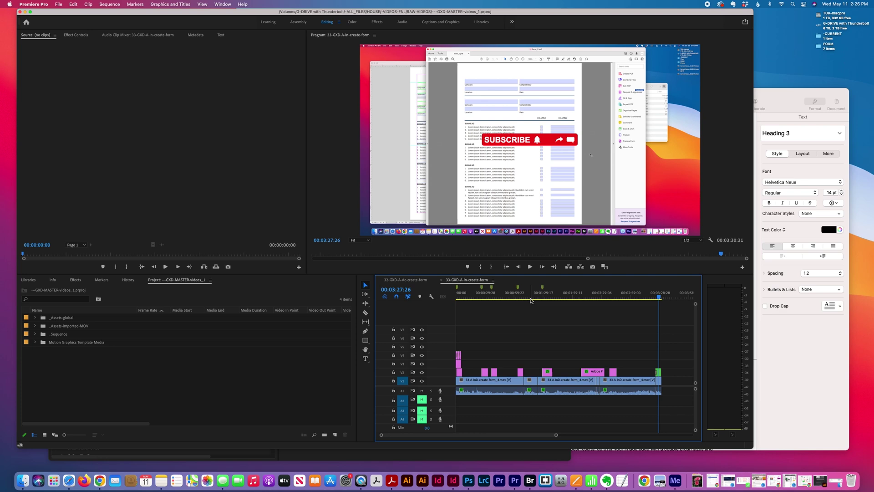
pyautogui.press('super+m')
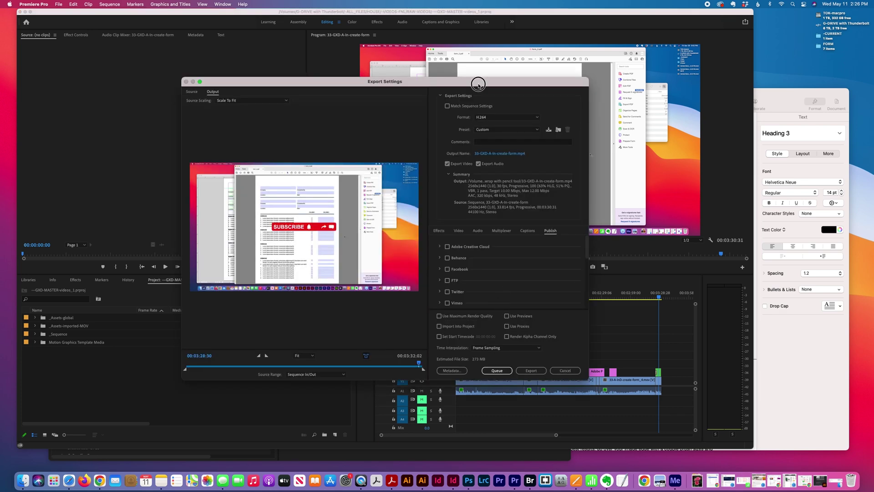
pyautogui.moveTo(478, 84); pyautogui.dragTo(673, 129)
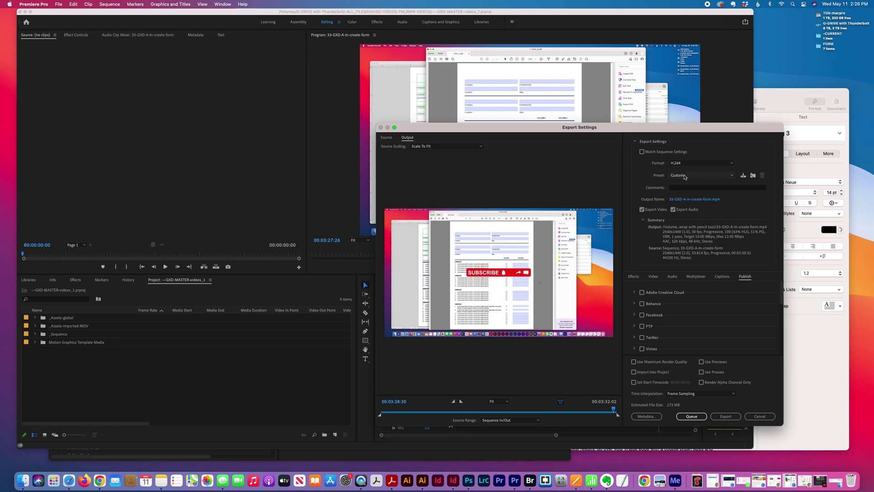
# - Apply the saved YouTube export preset to this export
pyautogui.click(683, 175)
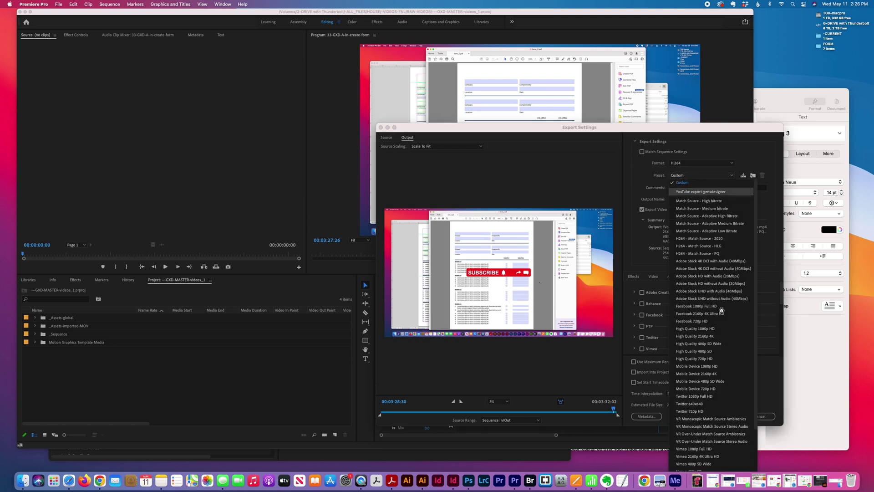
pyautogui.click(689, 192)
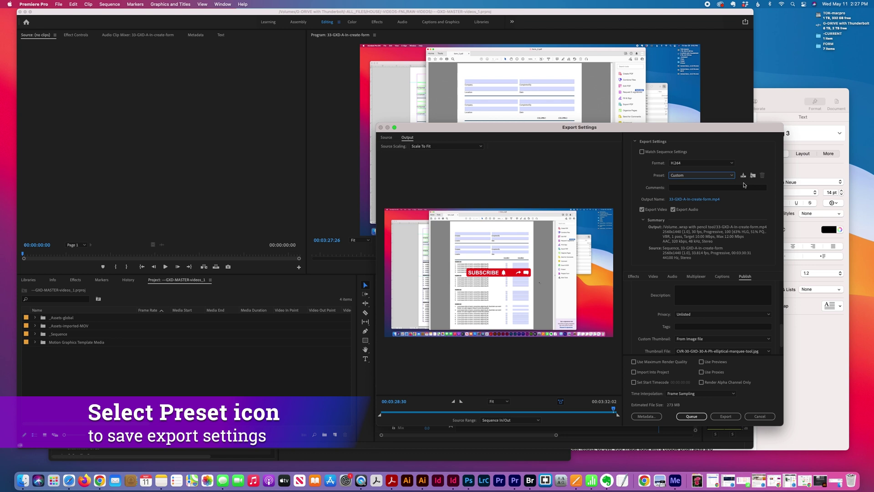
pyautogui.click(732, 175)
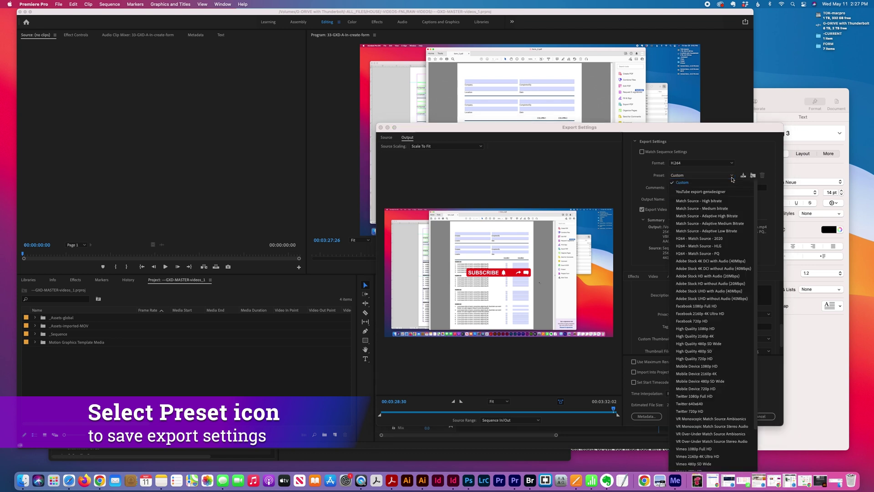
pyautogui.click(765, 282)
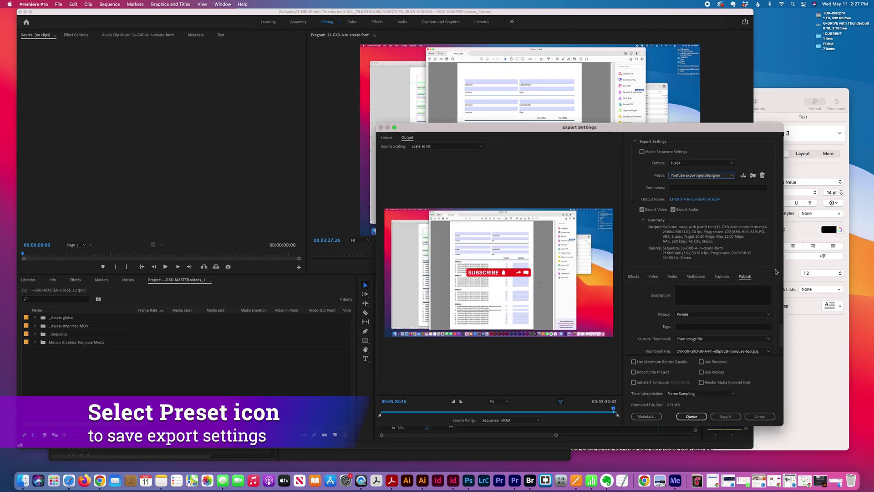
# - Set the YouTube playlist to Tutorials using Adobe InDesign software
pyautogui.scroll(5, 753, 290)
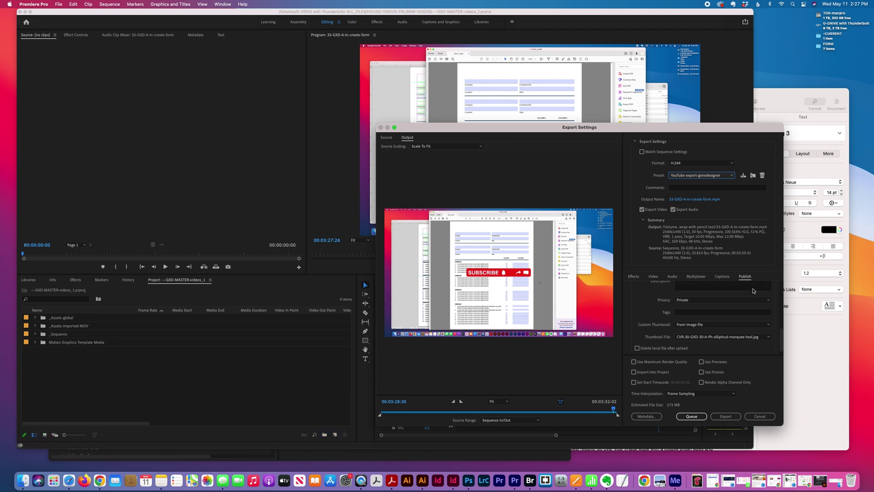
pyautogui.scroll(-2, 753, 291)
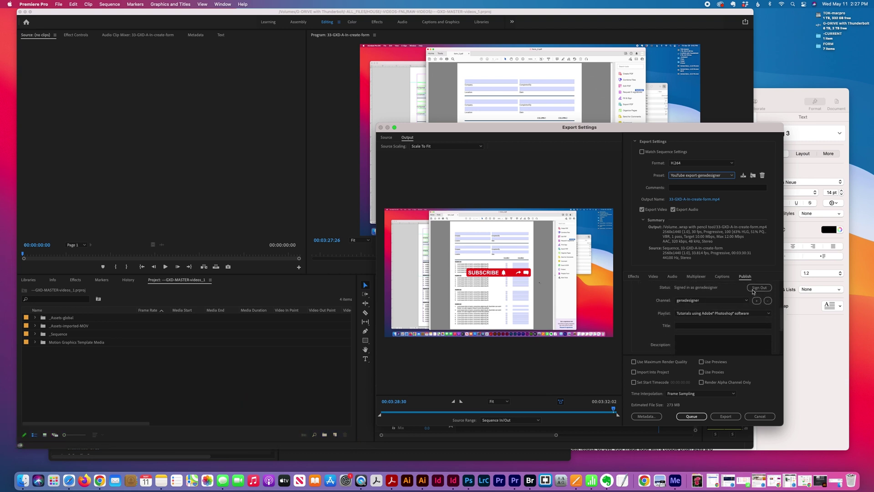
pyautogui.click(748, 307)
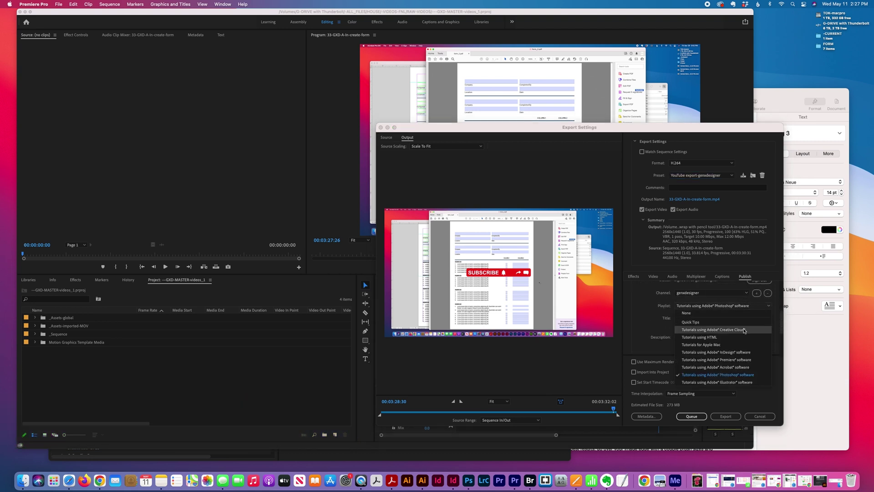
pyautogui.click(737, 351)
# - Select the InDesign interactive PDF form heading in the Pages notes
pyautogui.click(800, 366)
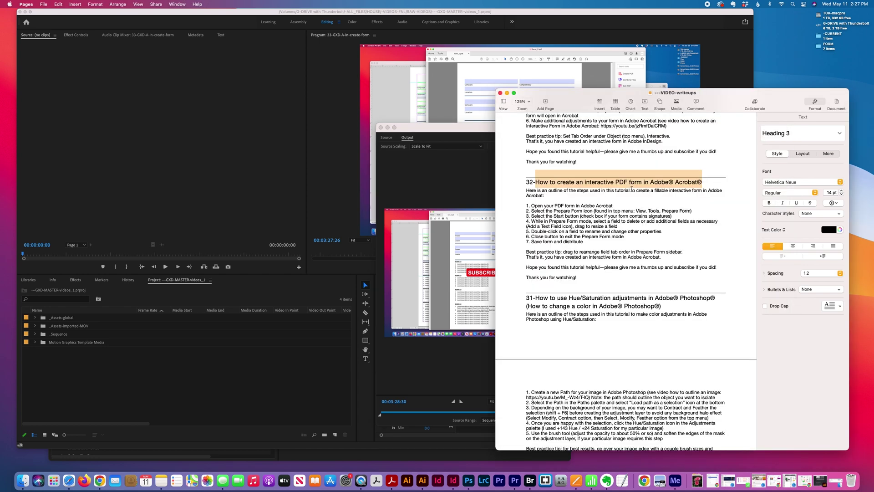
pyautogui.scroll(5, 705, 149)
pyautogui.moveTo(705, 149); pyautogui.dragTo(536, 150)
pyautogui.press('super+c')
pyautogui.click(441, 183)
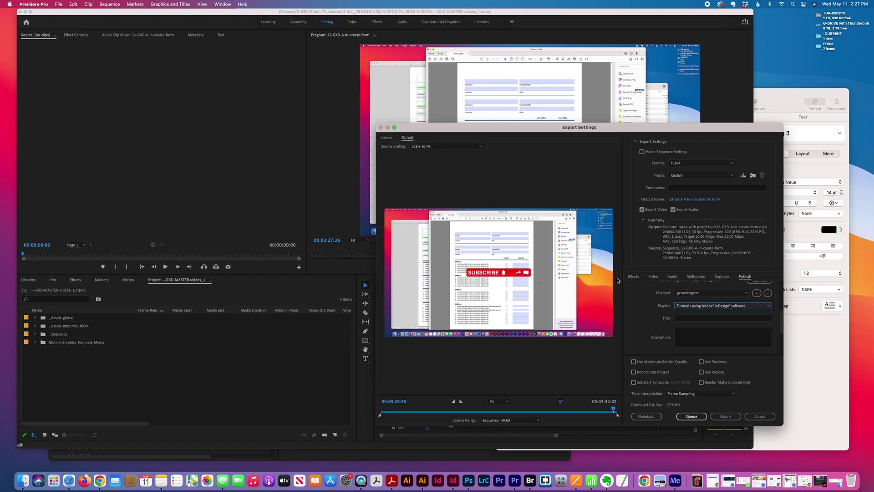
# - Paste "How to create an interactive PDF form in Adobe InDesign" into the YouTube Title field
pyautogui.click(692, 319)
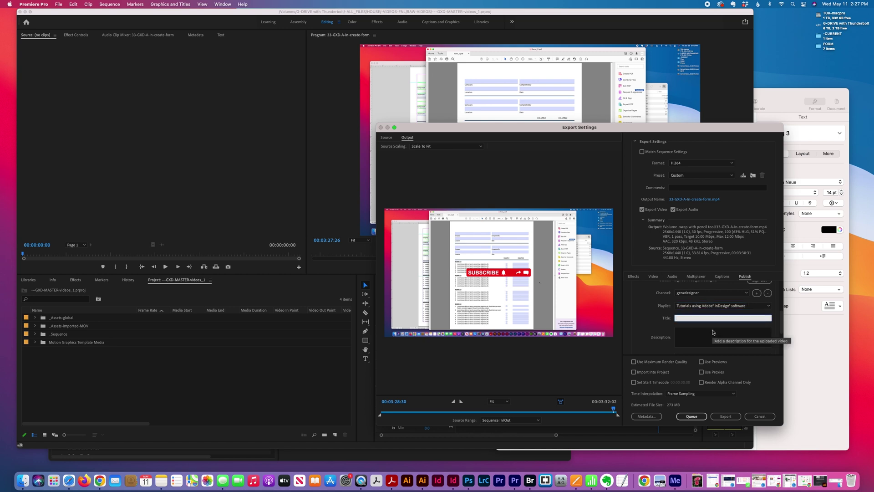
pyautogui.press('super+v')
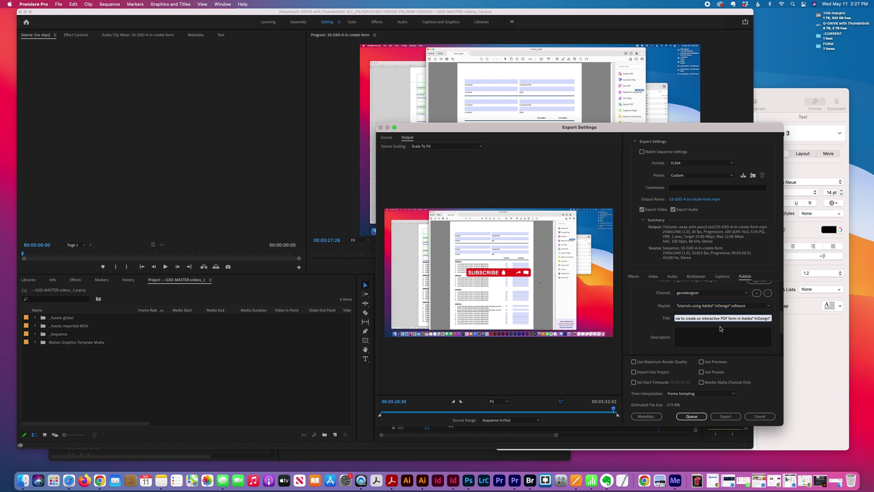
pyautogui.scroll(-5, 721, 328)
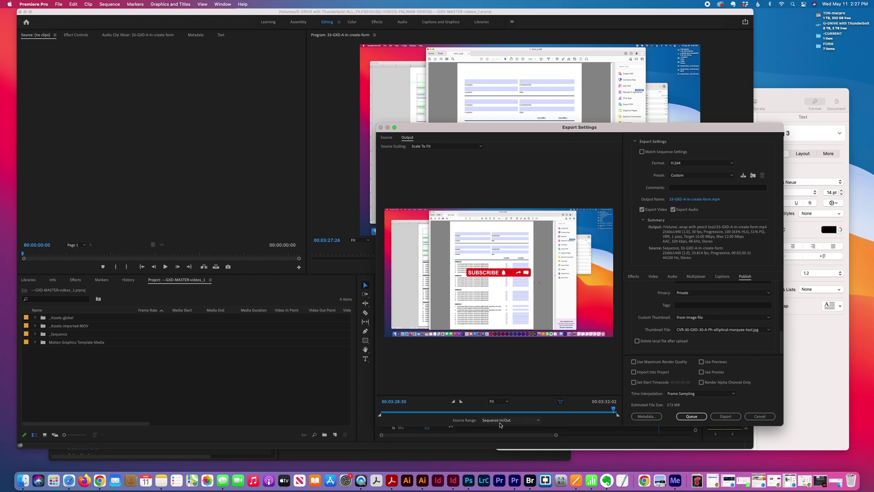
# - Queue 33-GXD-A-In-create-form in Media Encoder next to the first form sequence
pyautogui.click(691, 416)
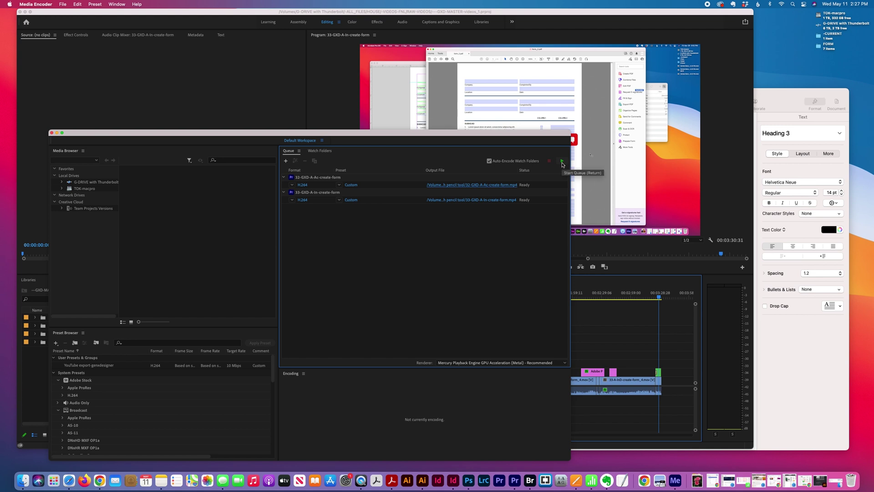
pyautogui.click(663, 16)
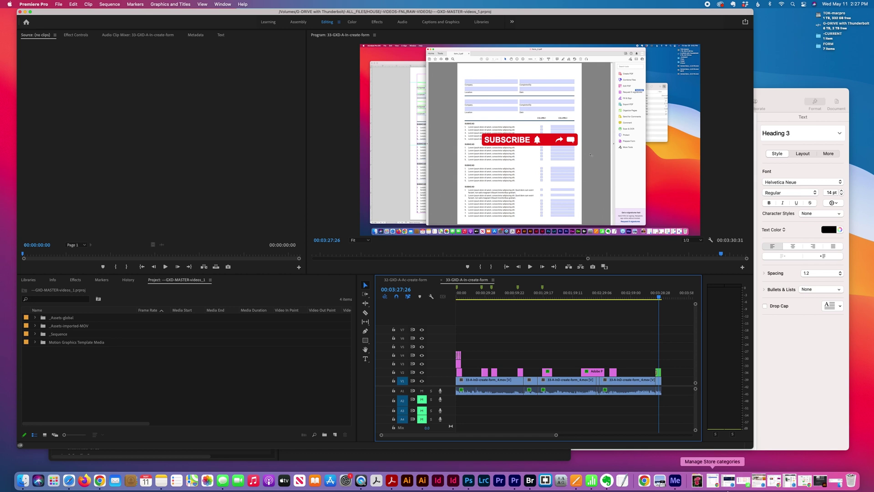